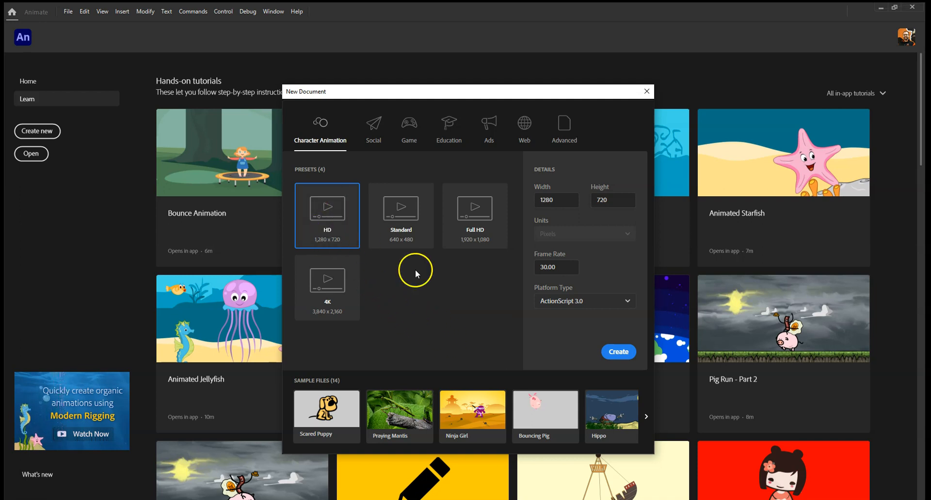
Create a new HD 1280 x 720 document and draw a blue five-pointed star near the stage's upper-left with the PolyStar tool.
click(624, 352)
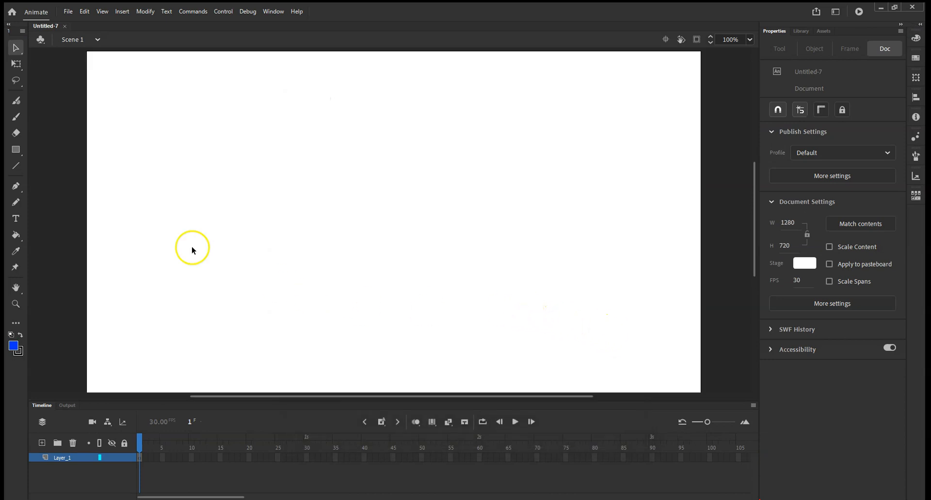
click(16, 151)
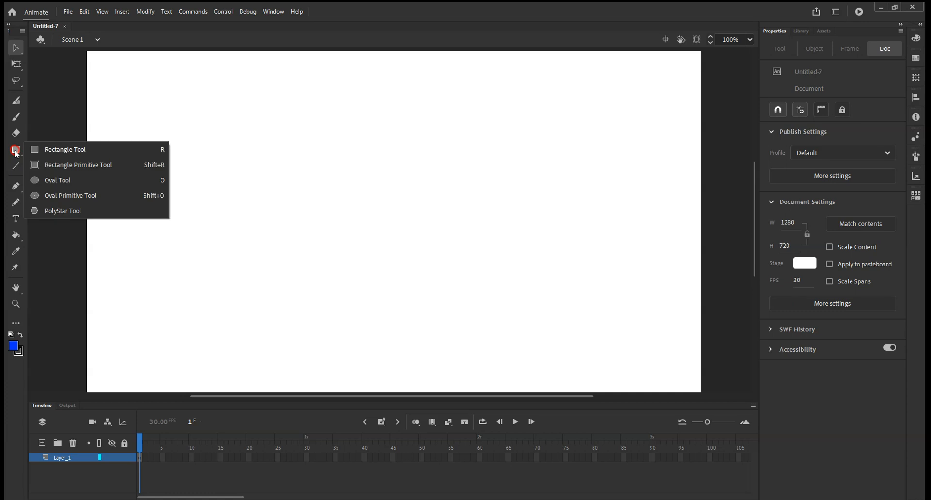
click(64, 211)
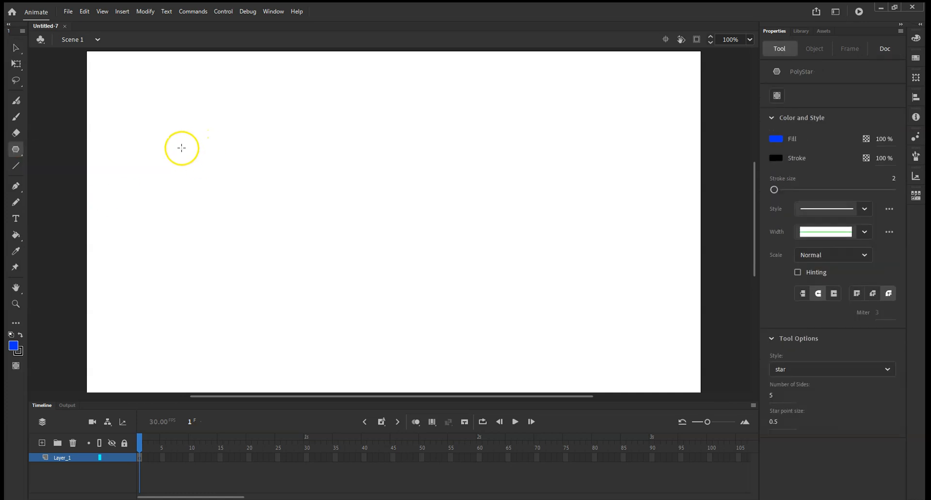
drag(184, 152, 216, 182)
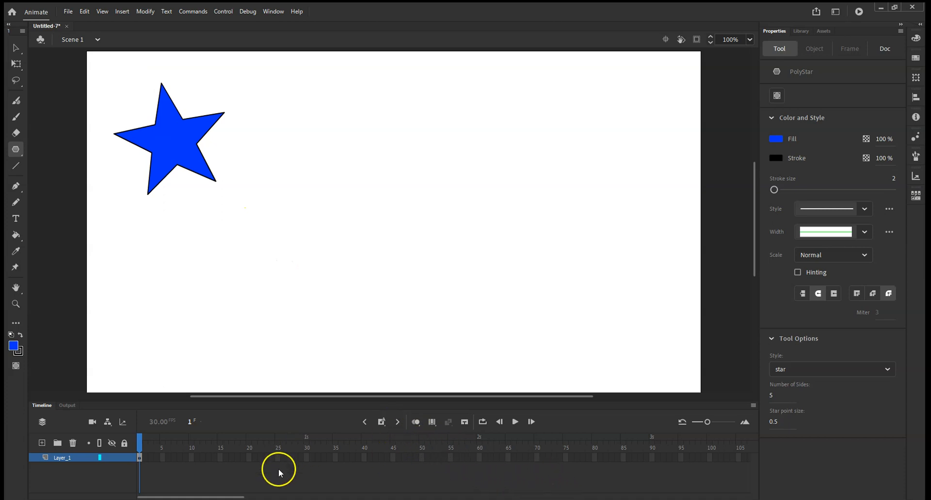
Insert a keyframe at frame 60 of Layer_1.
click(480, 458)
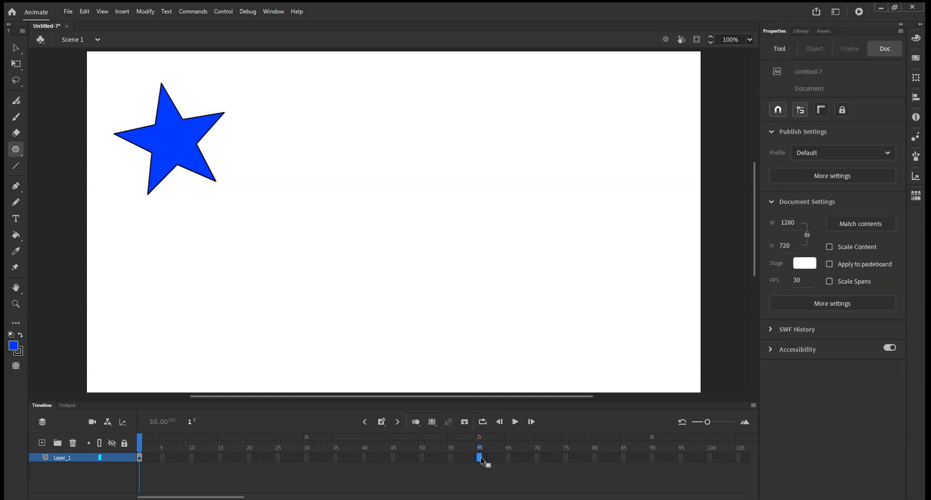
right_click(481, 458)
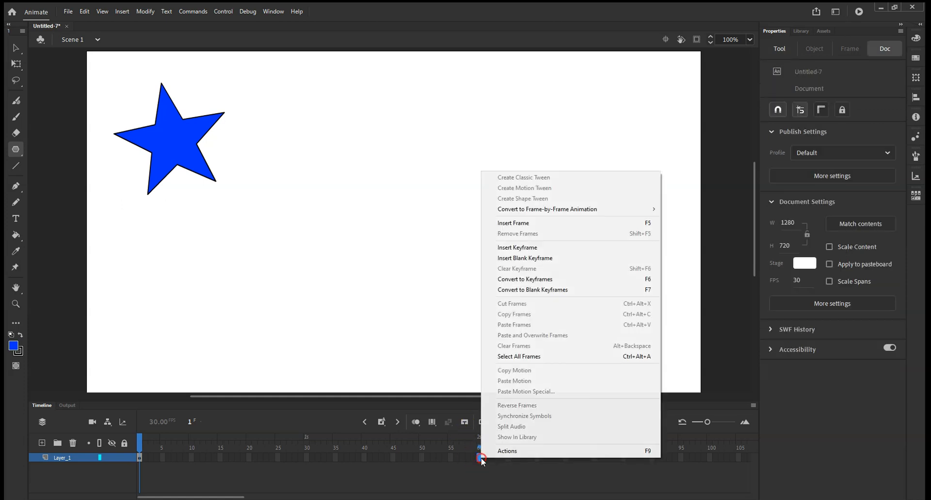
click(525, 249)
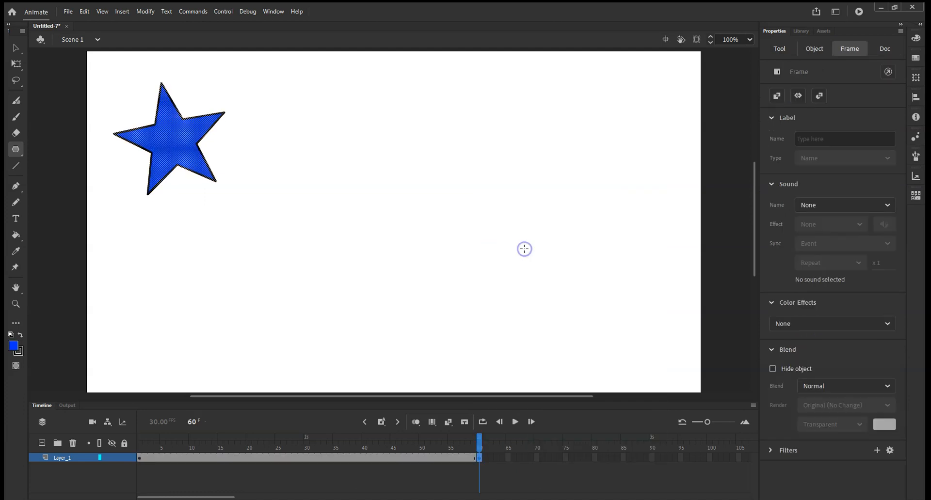
Create a shape tween starting from frame 1.
click(140, 458)
right_click(140, 458)
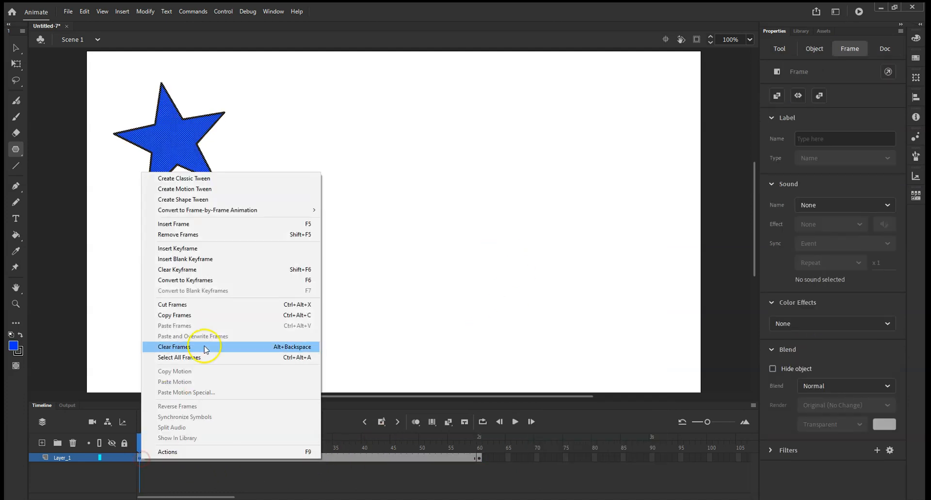
click(231, 201)
Scrub the playhead across the timeline to preview the tween.
drag(139, 440, 378, 438)
drag(479, 433, 130, 438)
drag(249, 441, 478, 431)
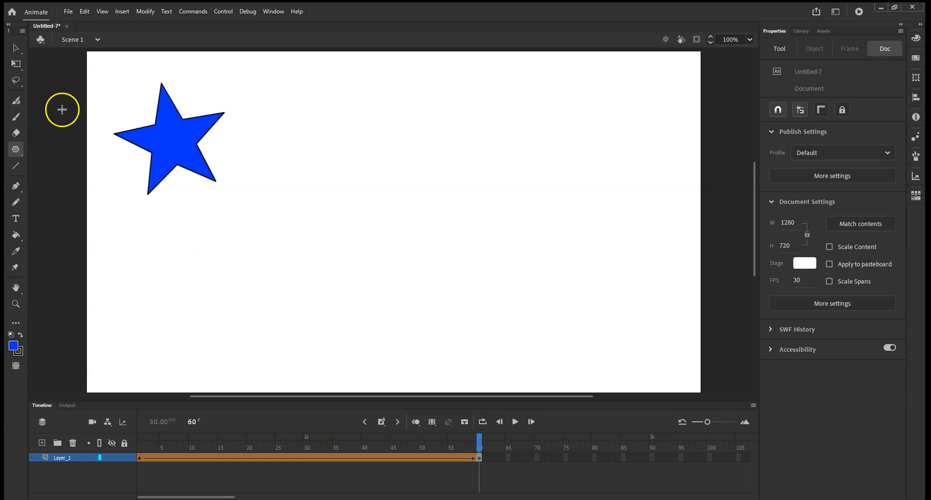
At frame 60, move the star to the upper-right corner of the stage.
click(15, 48)
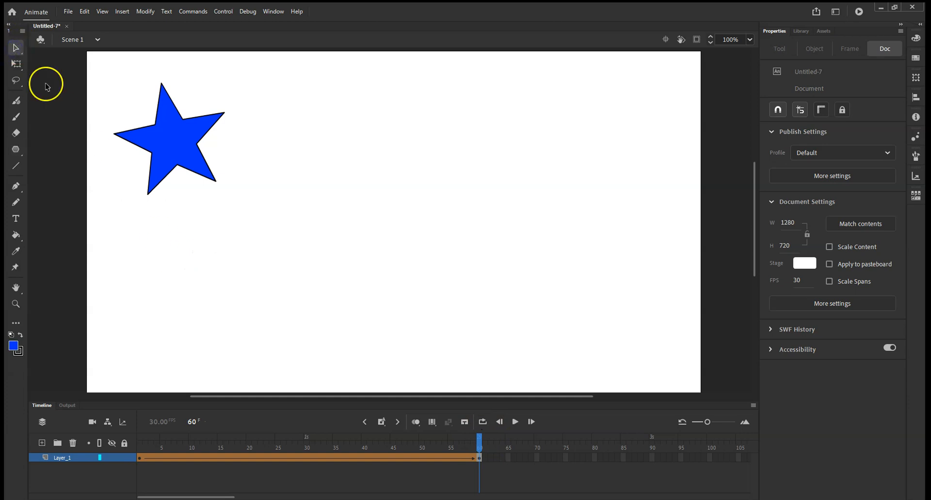
drag(258, 222, 96, 69)
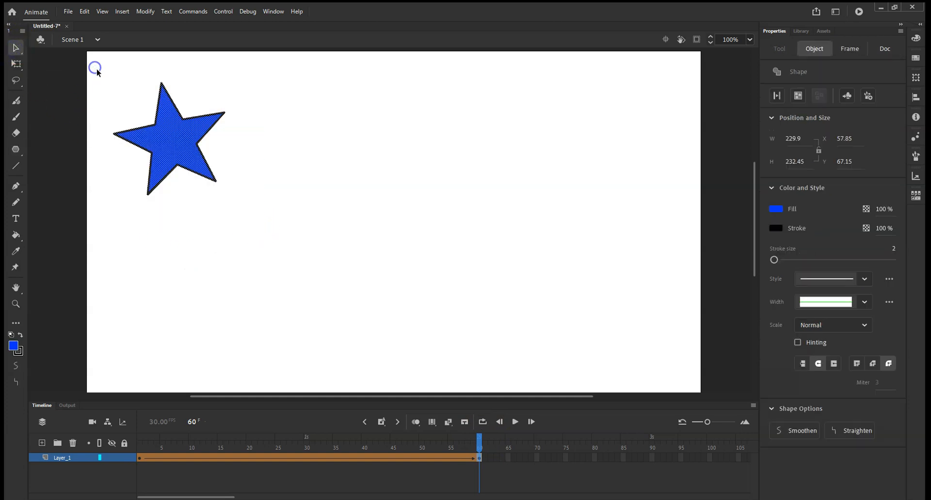
drag(168, 144, 627, 134)
Change the frame 60 star's fill color to green #33FF00.
drag(482, 447, 488, 466)
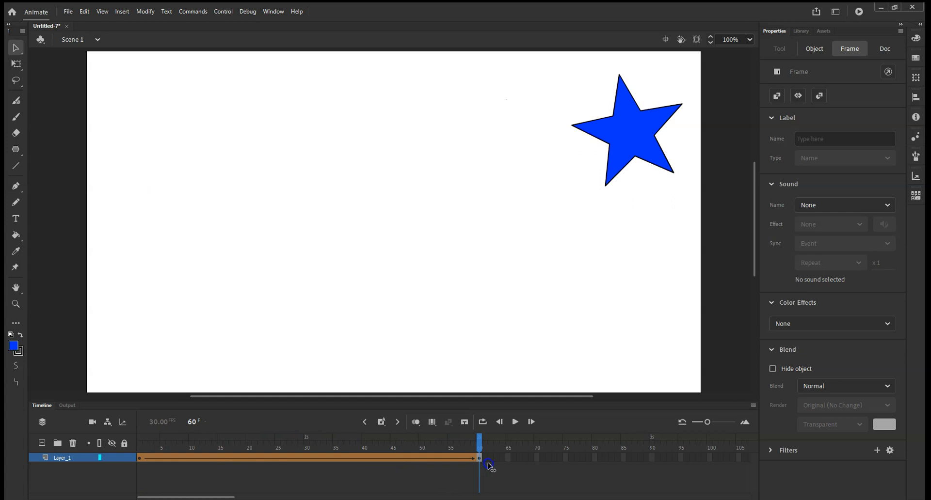
click(489, 466)
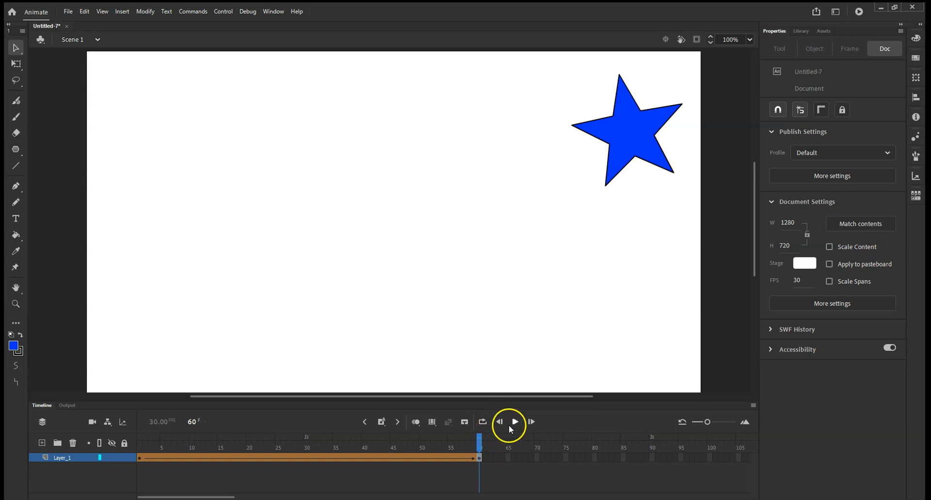
click(630, 138)
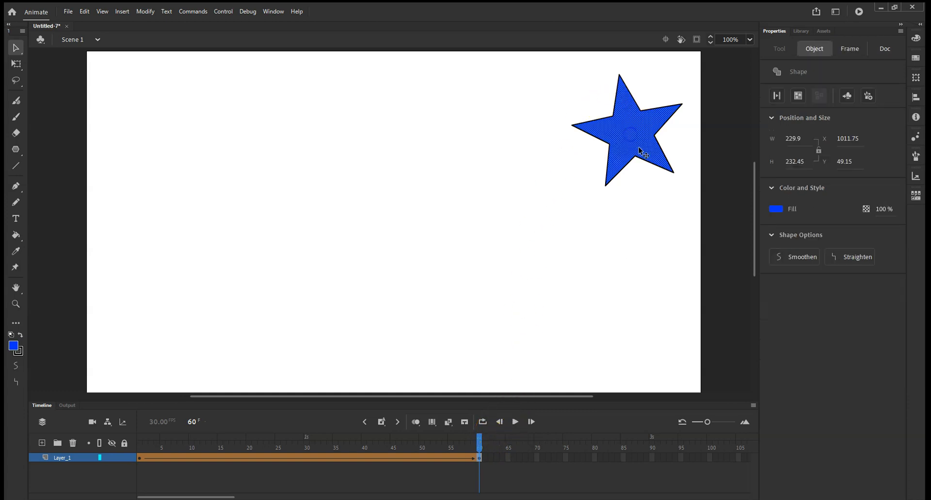
click(780, 211)
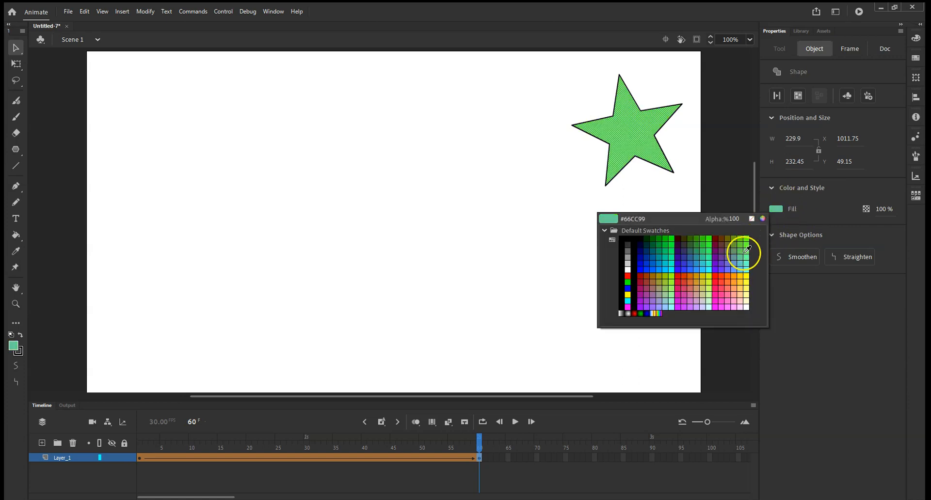
click(709, 242)
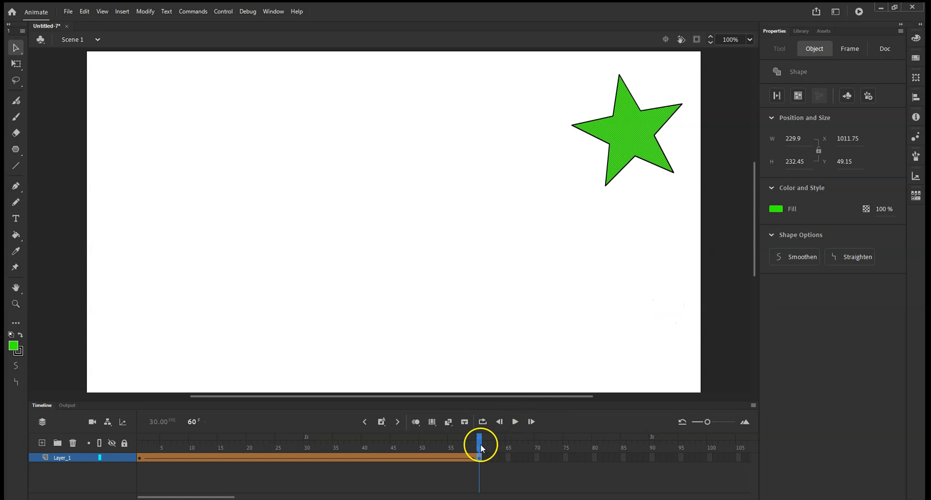
Delete the star from the frame 60 keyframe.
click(515, 422)
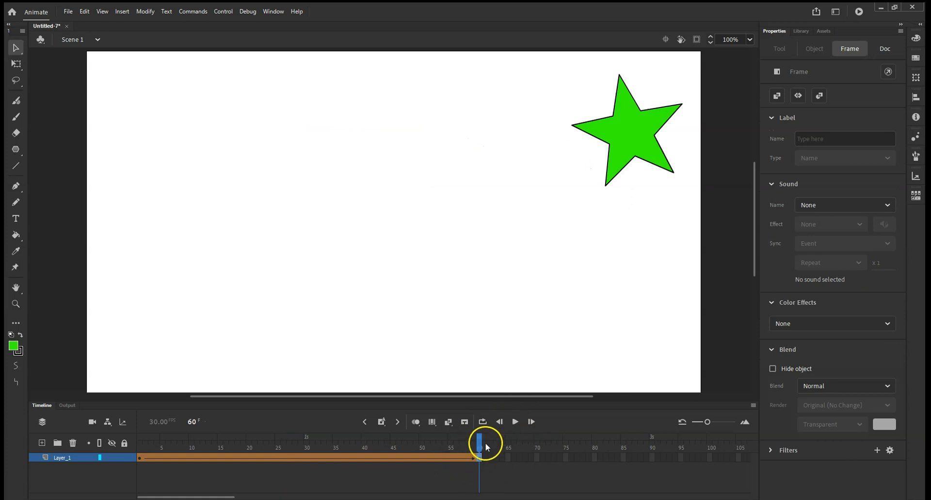
mouse_move(686, 265)
mouse_down()
mouse_move(588, 64)
mouse_move(556, 53)
mouse_up()
key(Delete)
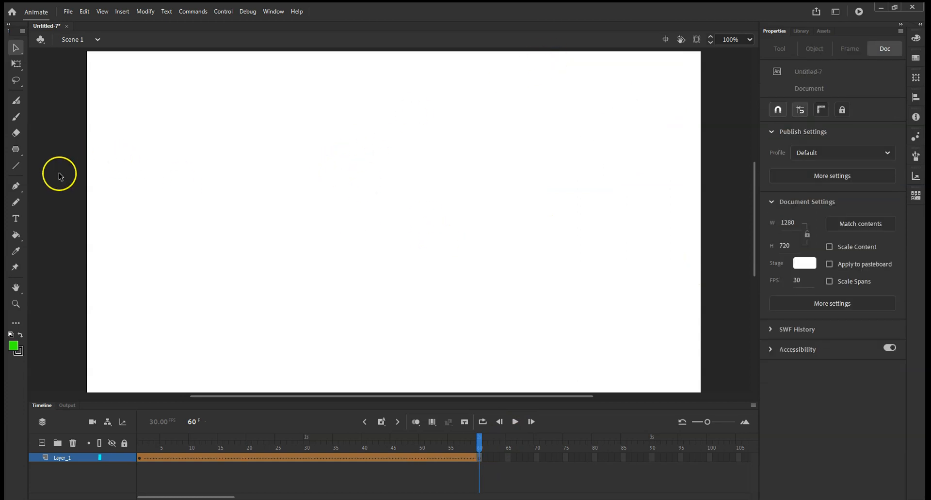
With the Rectangle tool, draw a green rectangle about 264 x 180 px in the stage's upper-right at frame 60.
click(18, 153)
click(16, 151)
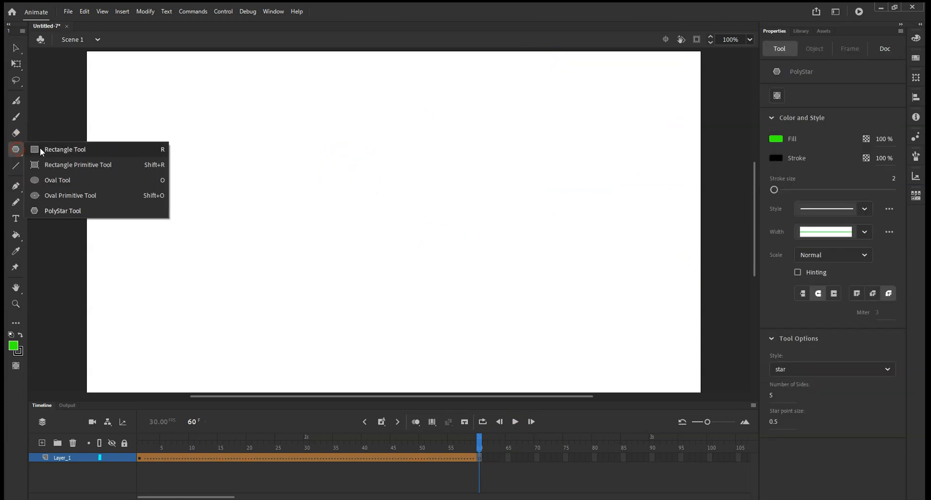
click(65, 151)
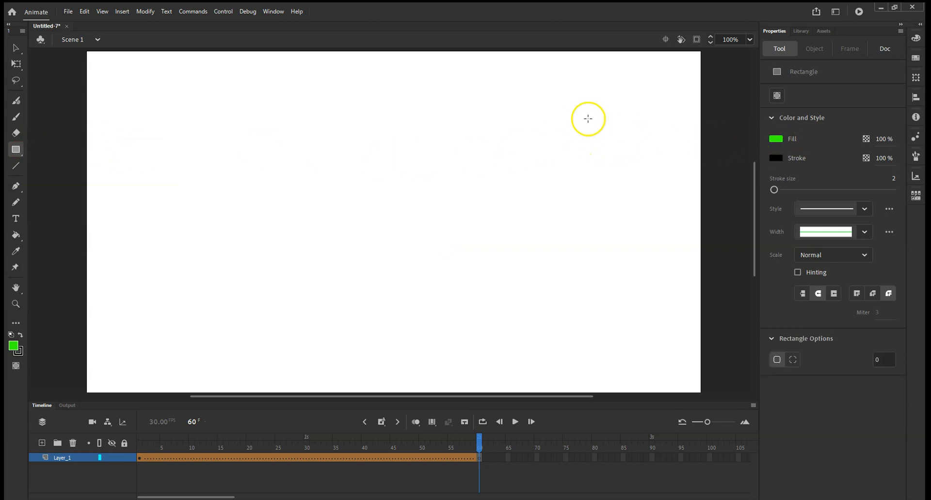
mouse_move(556, 100)
mouse_down()
mouse_move(665, 152)
mouse_move(679, 193)
mouse_move(683, 186)
mouse_up()
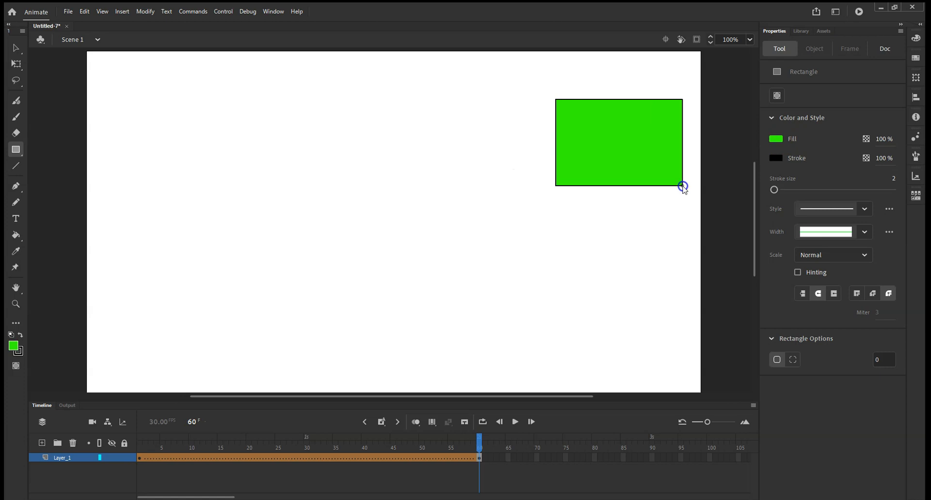
Play the animation to preview the star morphing into the rectangle.
click(515, 422)
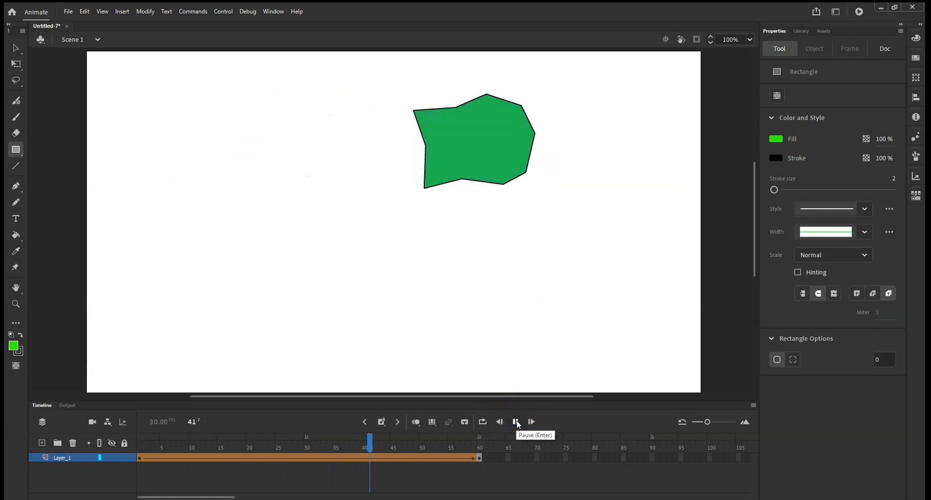
click(515, 422)
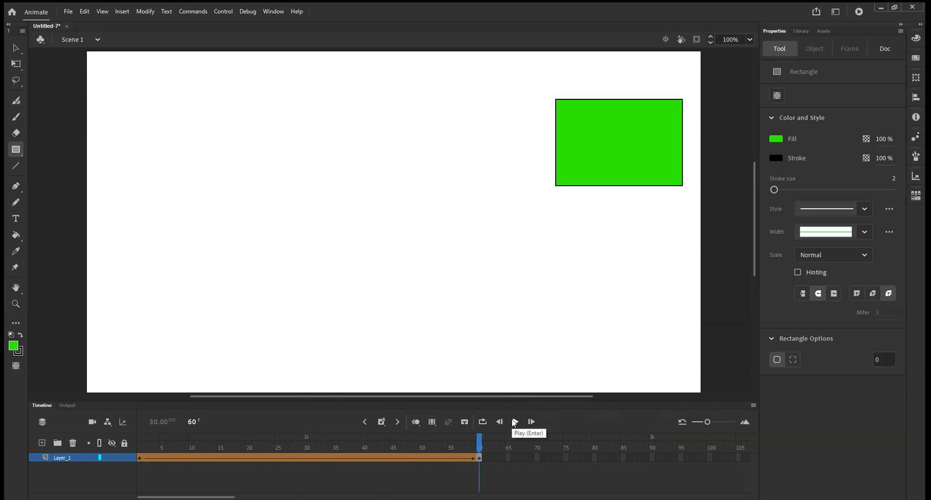
click(515, 422)
click(514, 422)
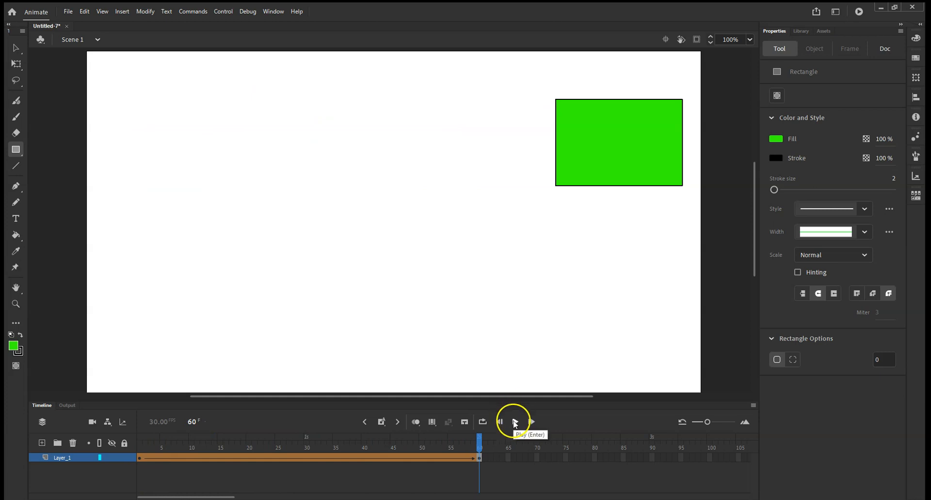
click(515, 422)
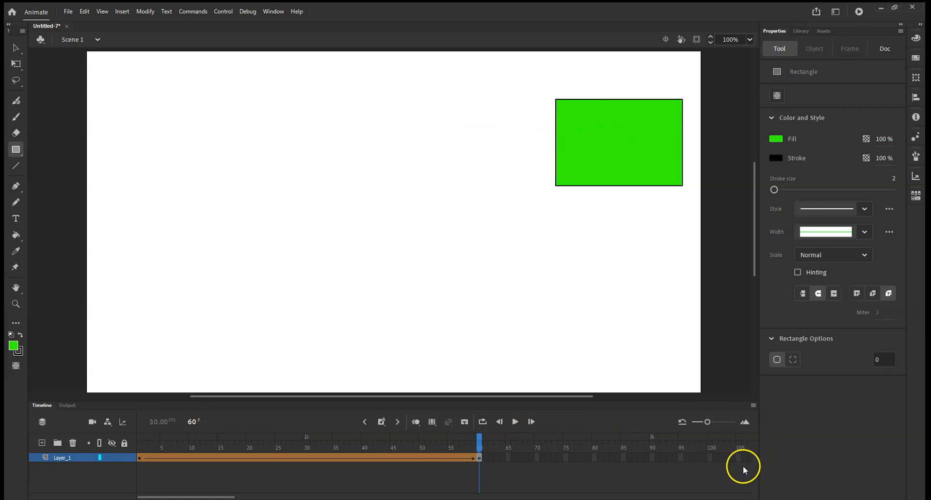
click(122, 11)
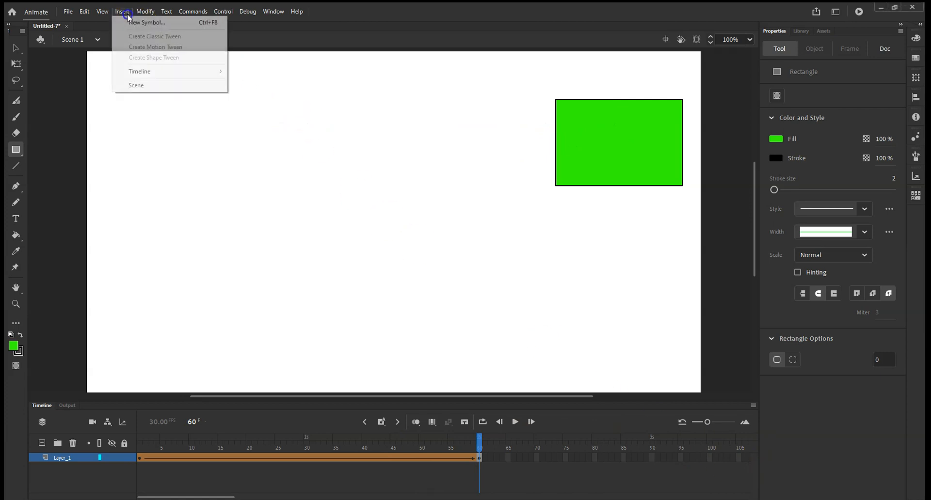
mouse_move(211, 106)
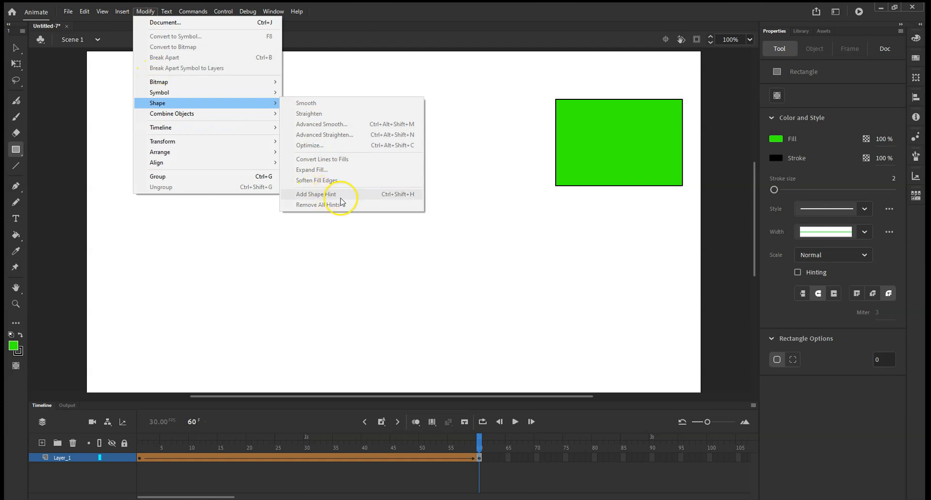
Insert a keyframe at frame 90.
click(604, 484)
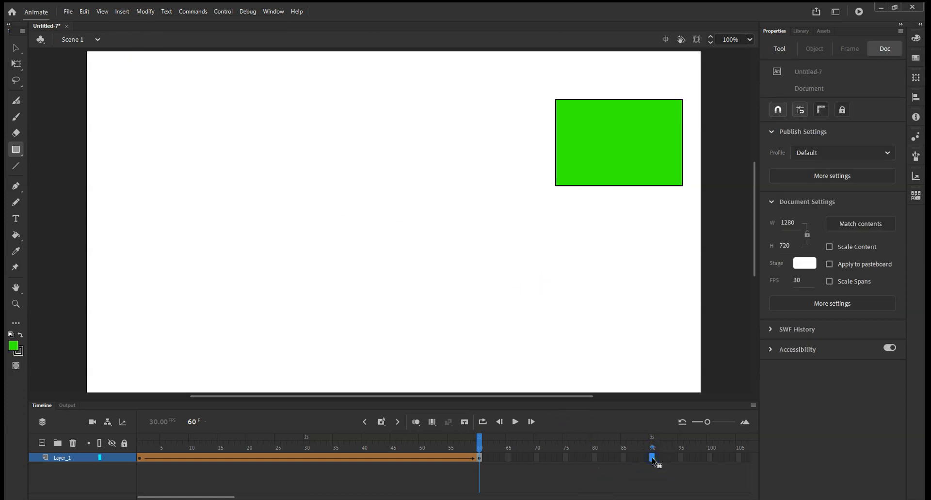
right_click(652, 458)
click(682, 248)
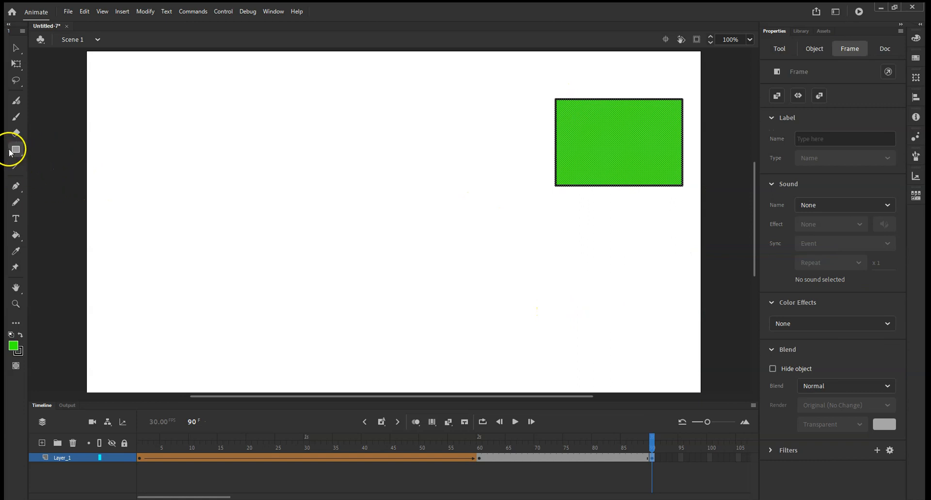
Delete the rectangle from the frame 90 keyframe.
click(16, 47)
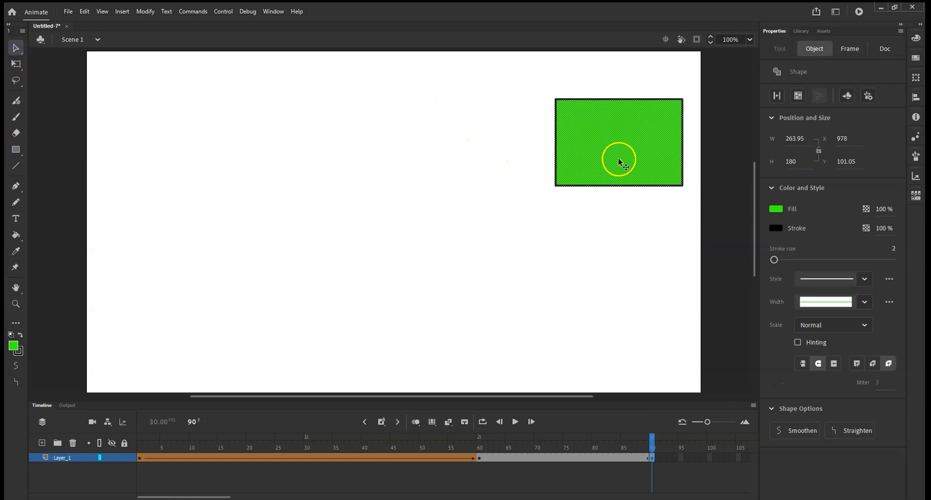
drag(543, 87, 698, 226)
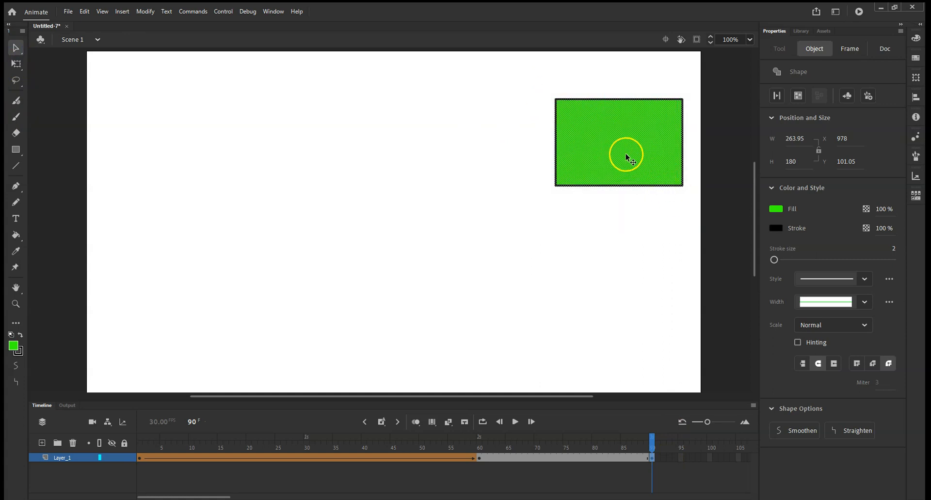
key(Delete)
With the Oval tool and a red fill, draw a circle near the stage's lower-right at frame 90.
click(16, 150)
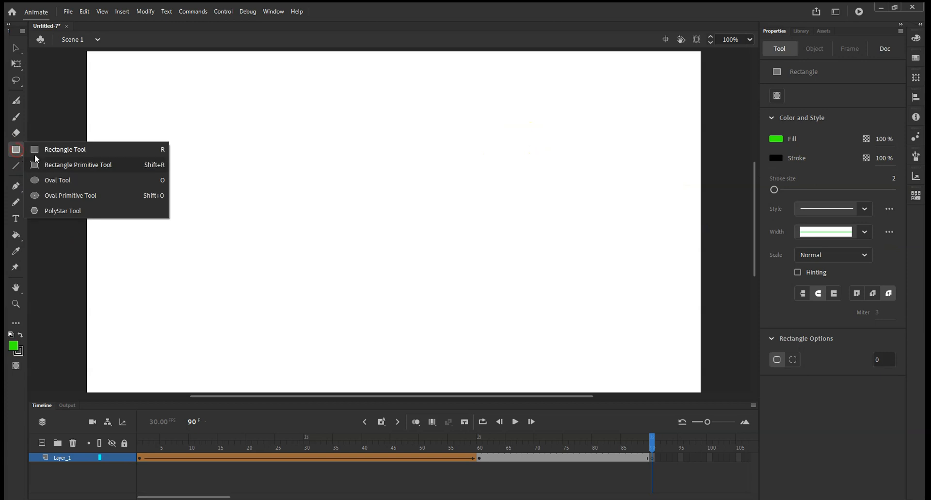
click(56, 181)
click(776, 138)
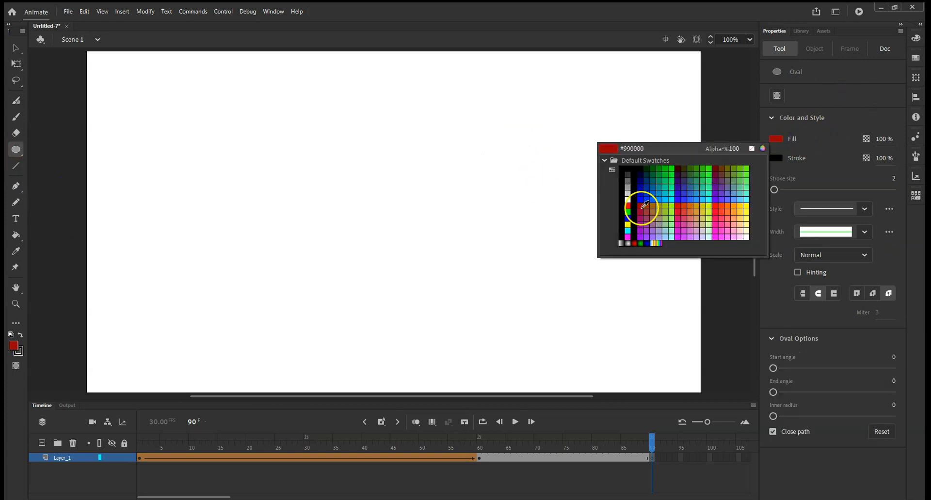
click(627, 207)
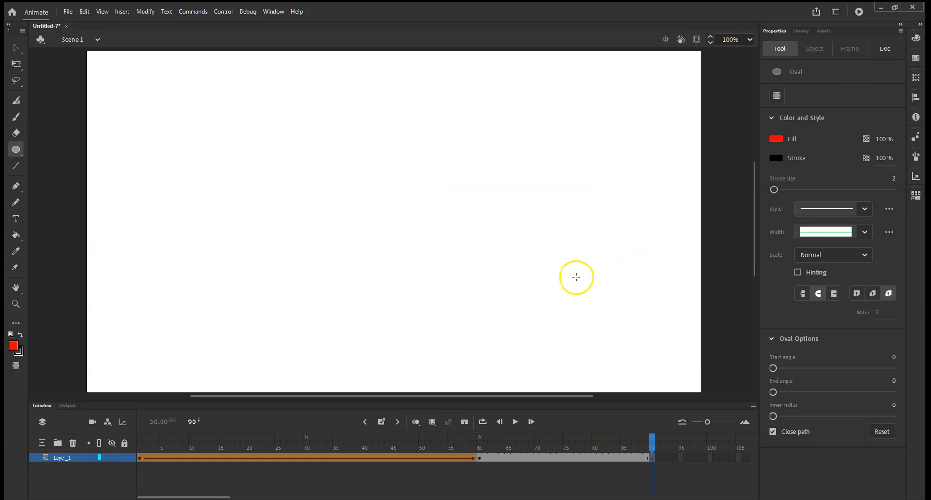
drag(561, 276, 648, 366)
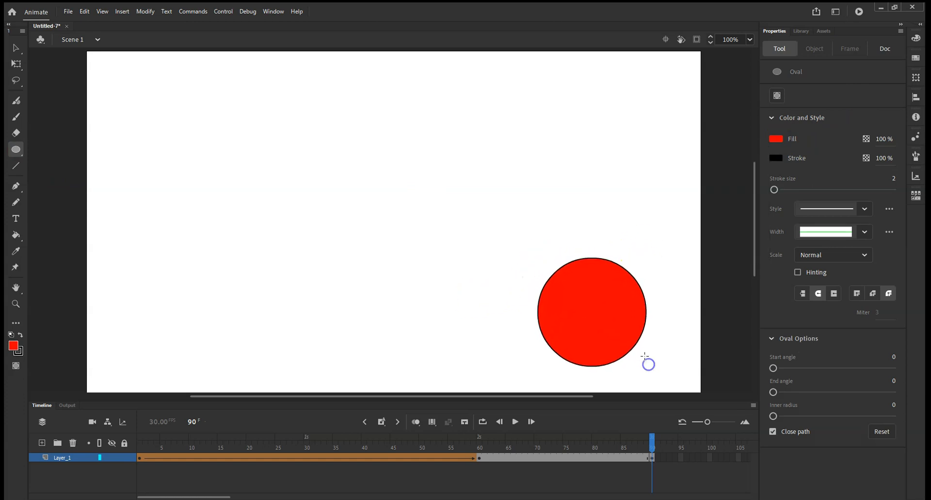
Play the animation and pause it to check the current morph.
click(516, 423)
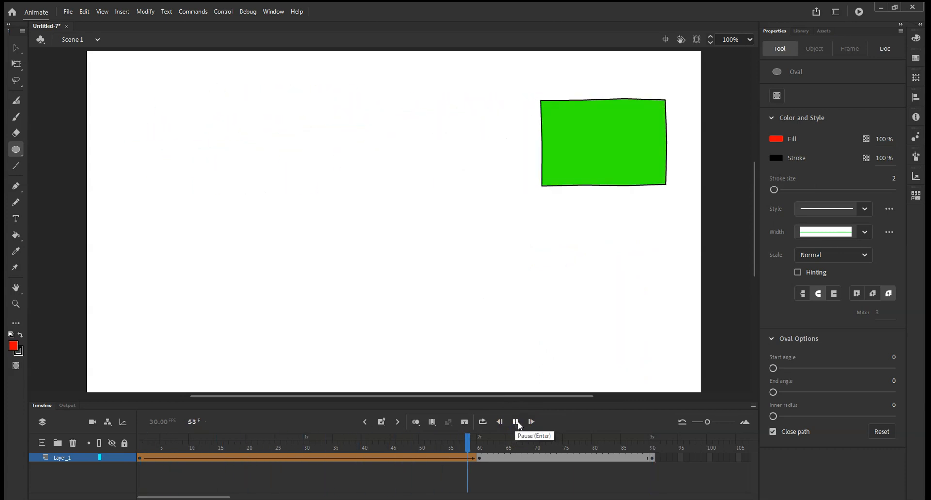
click(517, 422)
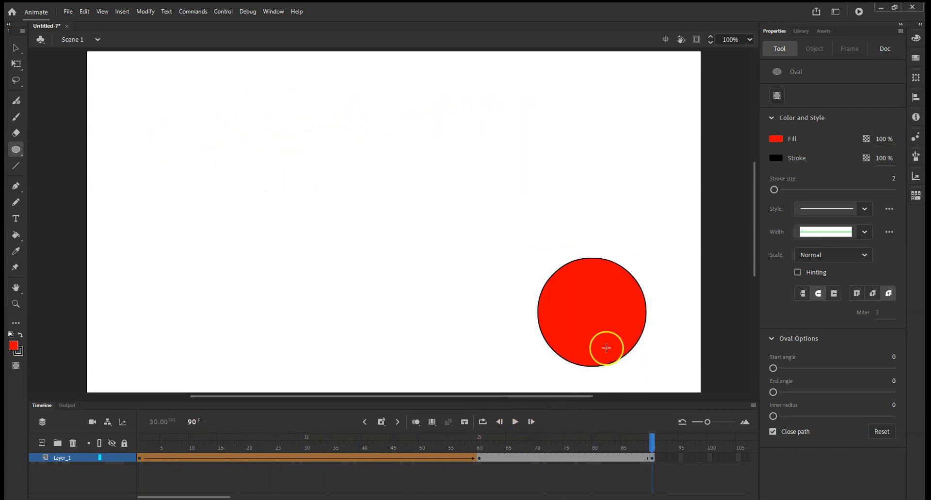
Create a shape tween on the frames between the frame 60 and frame 90 keyframes.
right_click(592, 460)
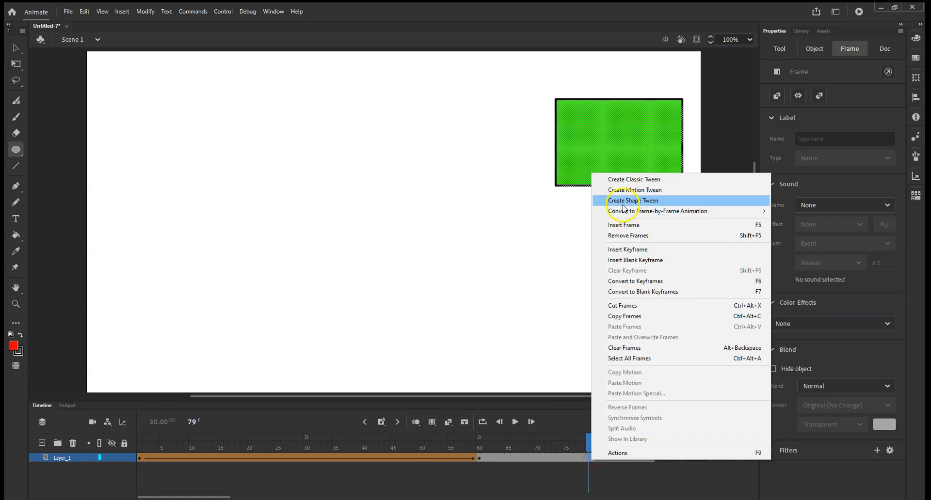
click(621, 200)
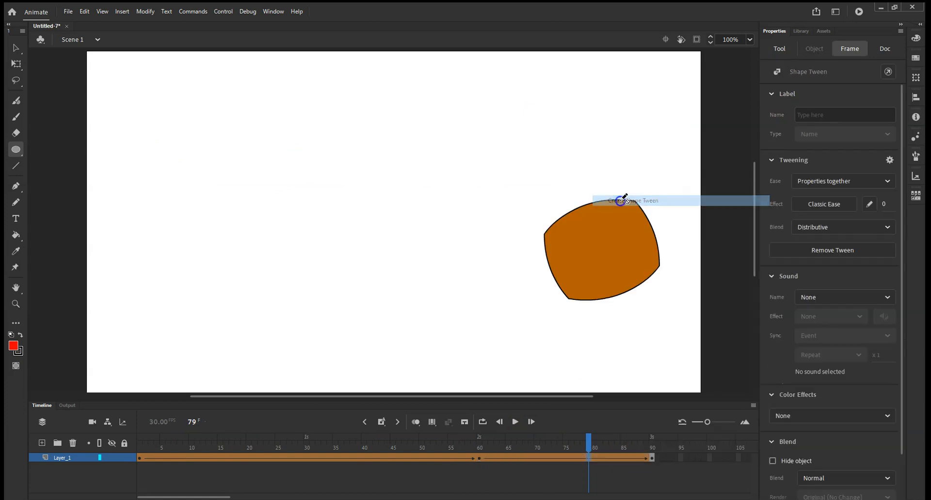
Play the animation to preview the rectangle morphing into the circle, then pause it.
click(515, 422)
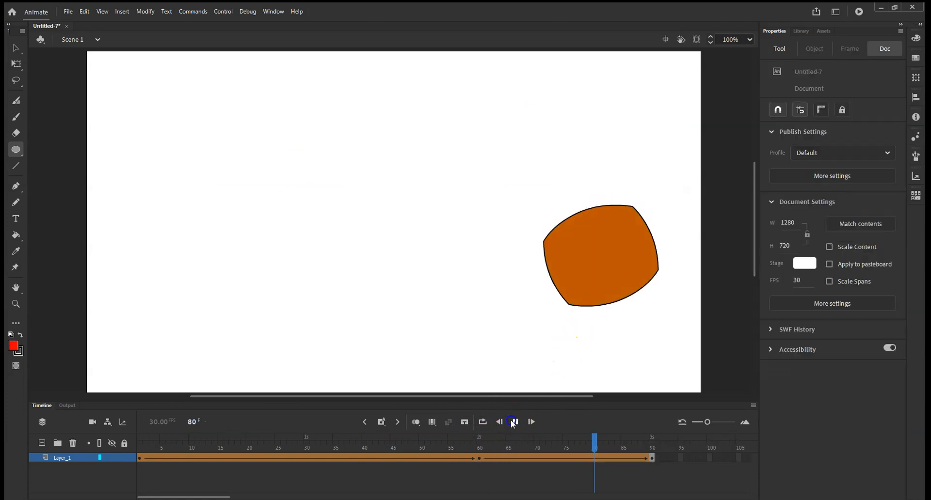
click(513, 423)
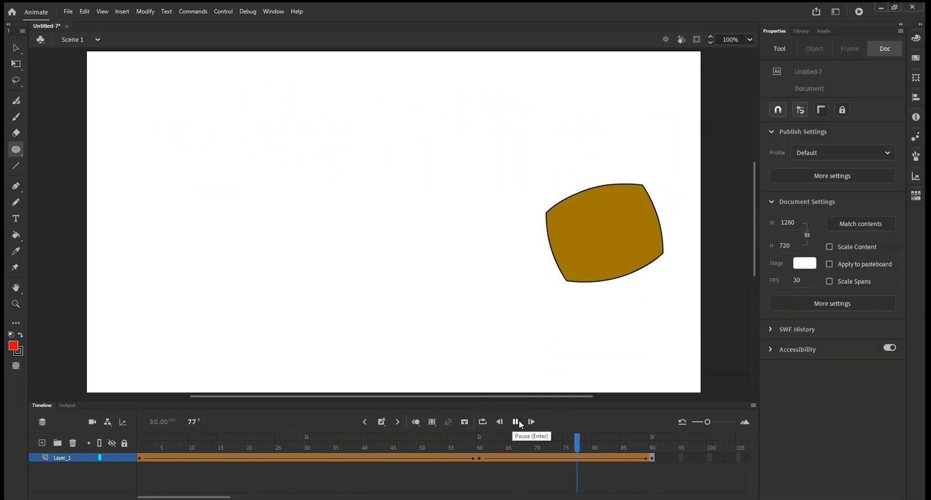
click(517, 421)
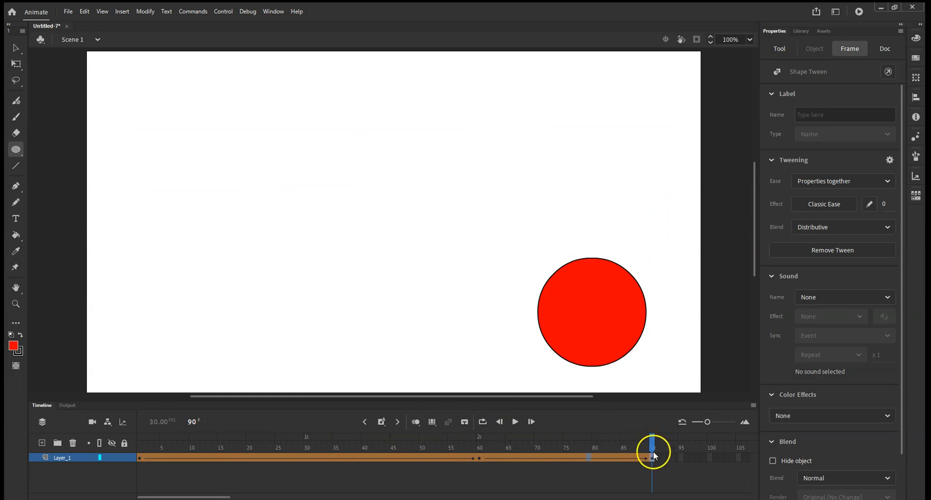
Try to add a shape hint to the rectangle at frame 60.
drag(650, 449, 480, 428)
click(225, 186)
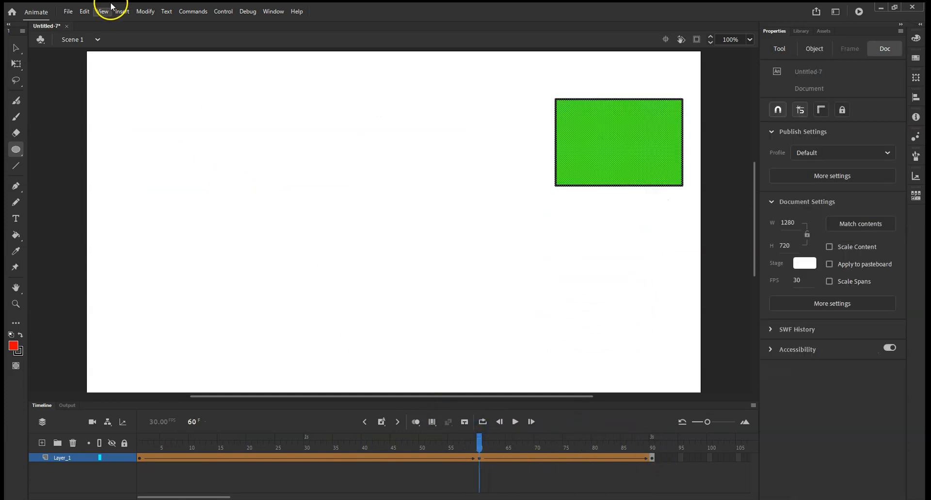
click(146, 11)
click(170, 102)
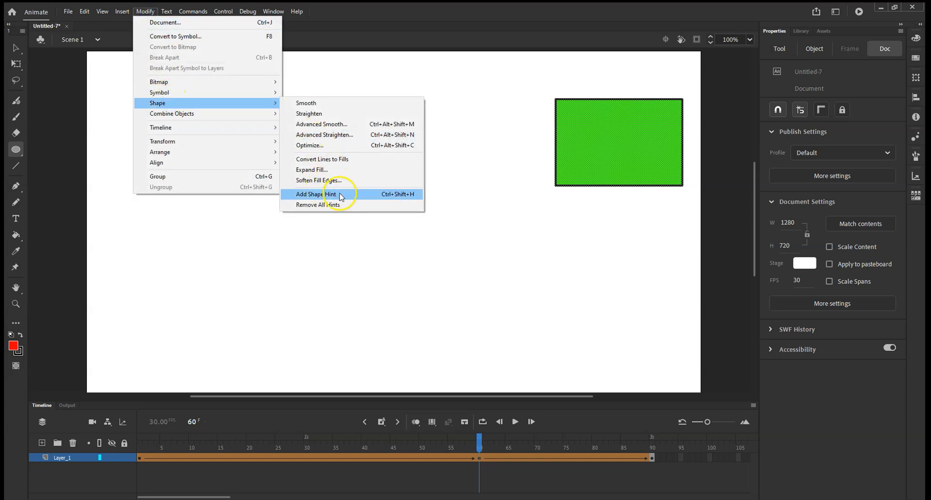
At frame 1, add a shape hint and place it on the star's left point.
drag(479, 443, 140, 441)
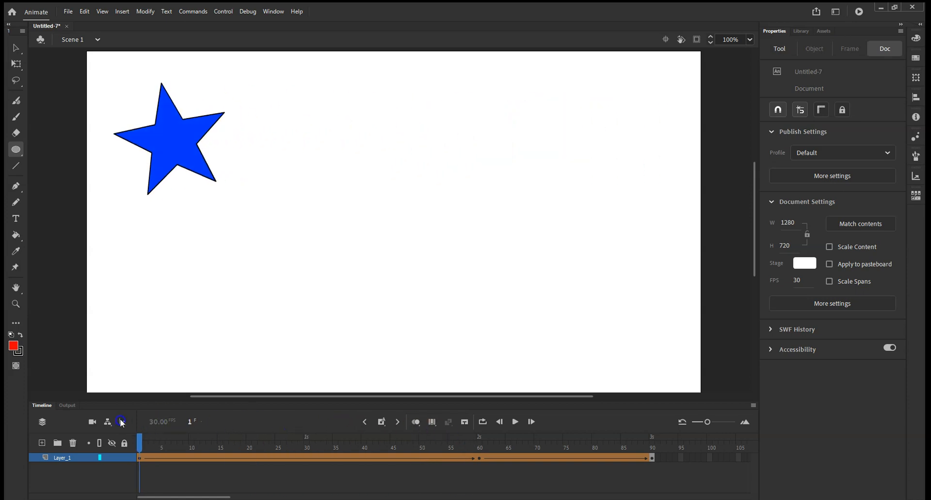
click(145, 12)
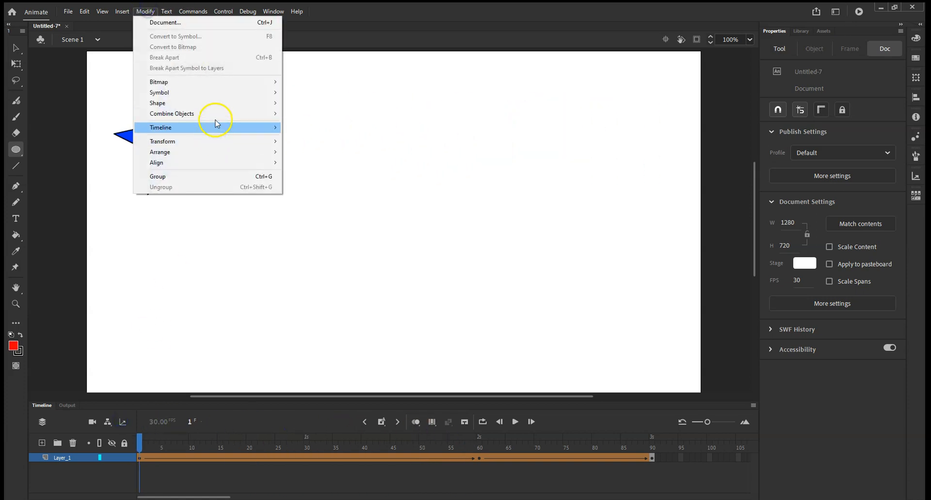
click(222, 100)
click(324, 194)
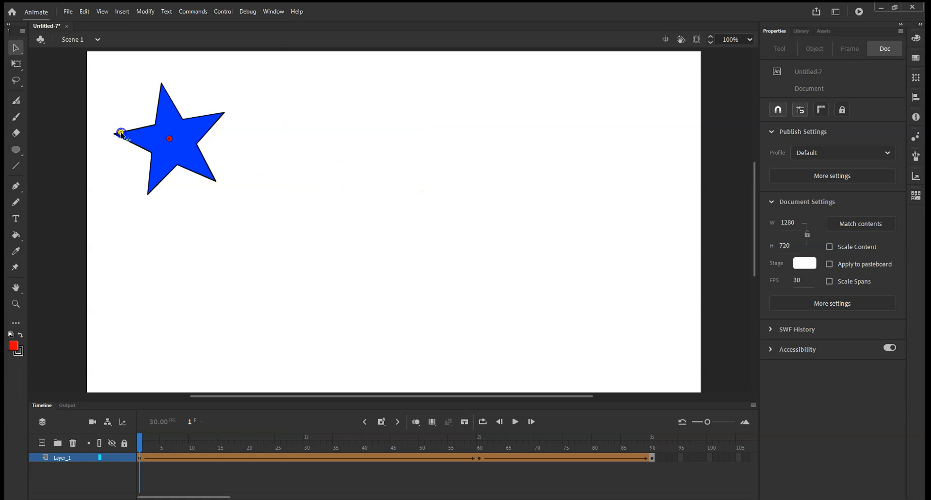
drag(117, 136, 115, 135)
At frame 60, move the matching shape hint onto the rectangle's top-left corner.
drag(138, 441, 481, 453)
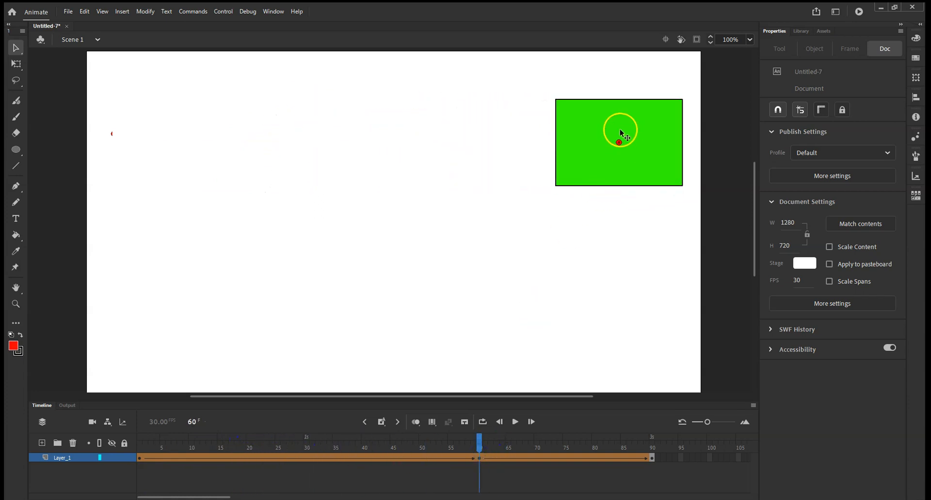
drag(619, 142, 555, 102)
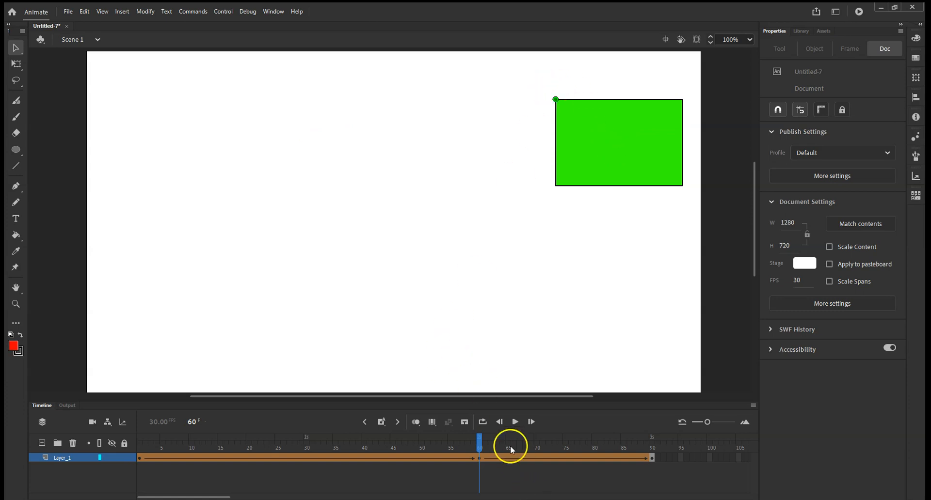
Play the animation to preview the hinted morph, then return to frame 1.
click(515, 424)
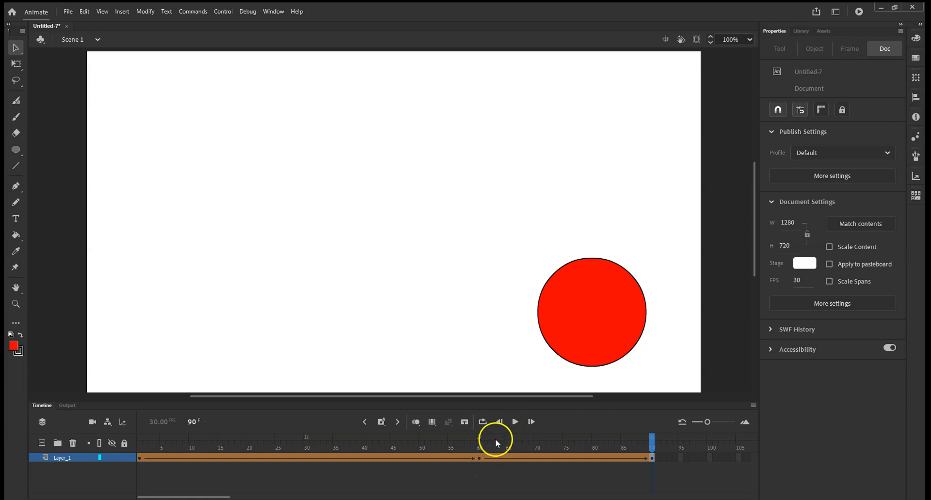
click(516, 422)
drag(651, 442, 101, 438)
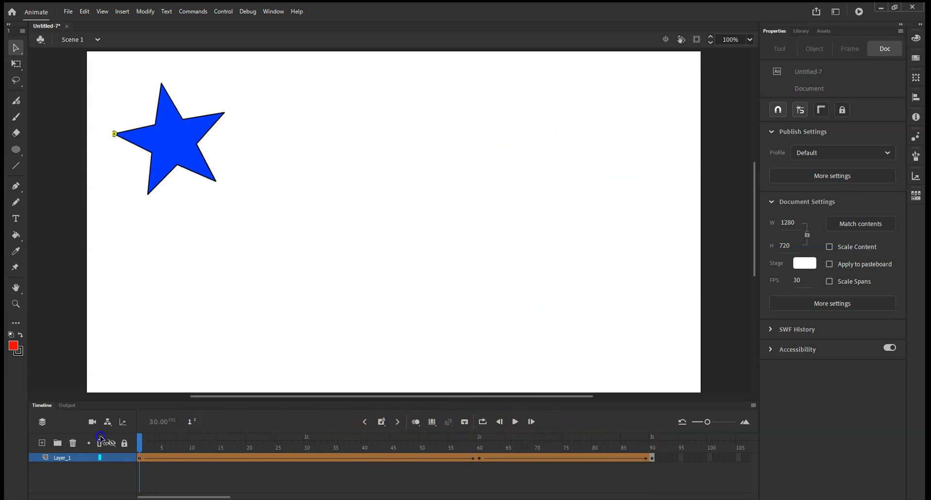
click(145, 11)
mouse_move(168, 103)
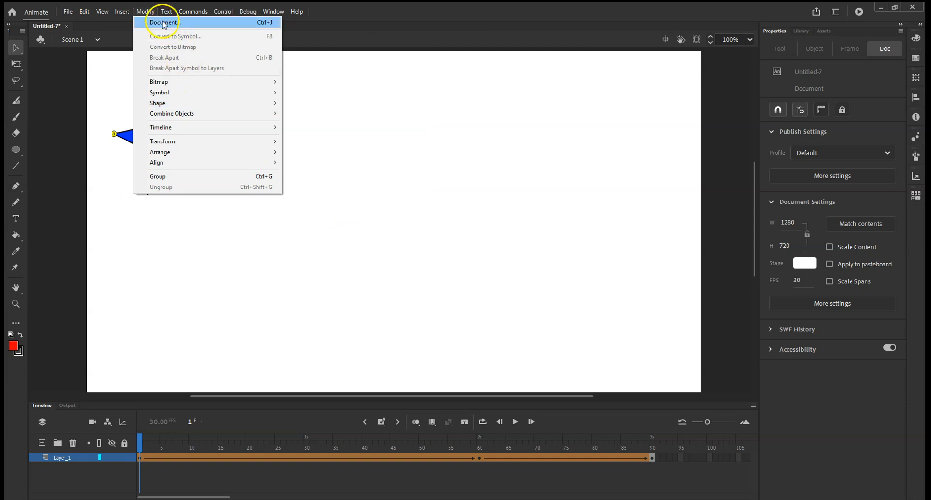
click(149, 12)
click(154, 14)
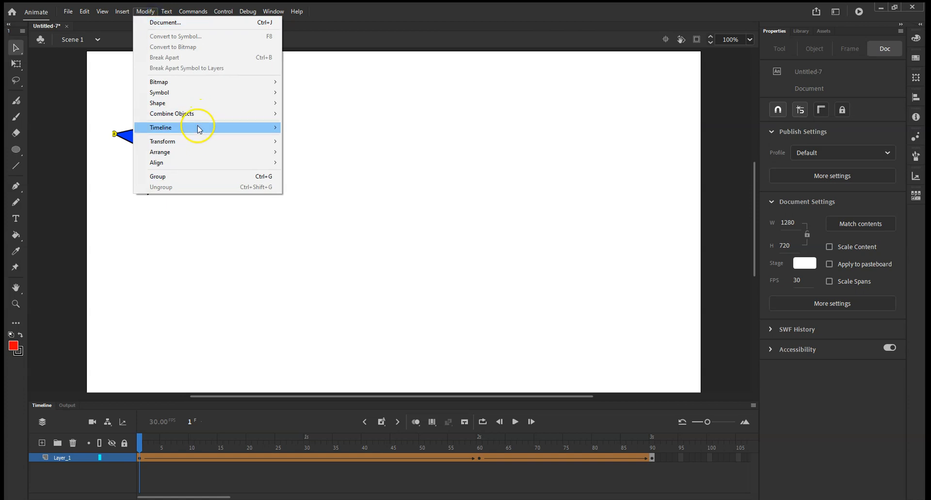
click(325, 194)
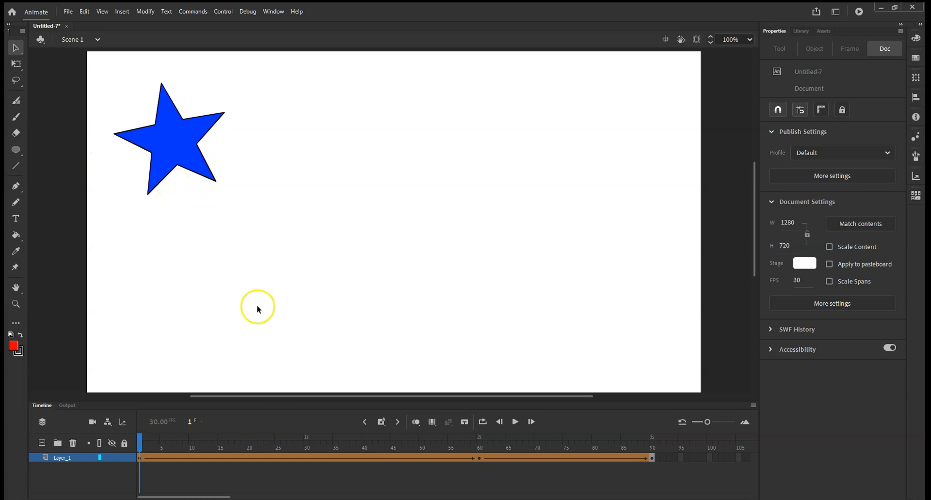
Play the animation from frame 1 to preview the star morphing into the rectangle with the hint.
click(515, 422)
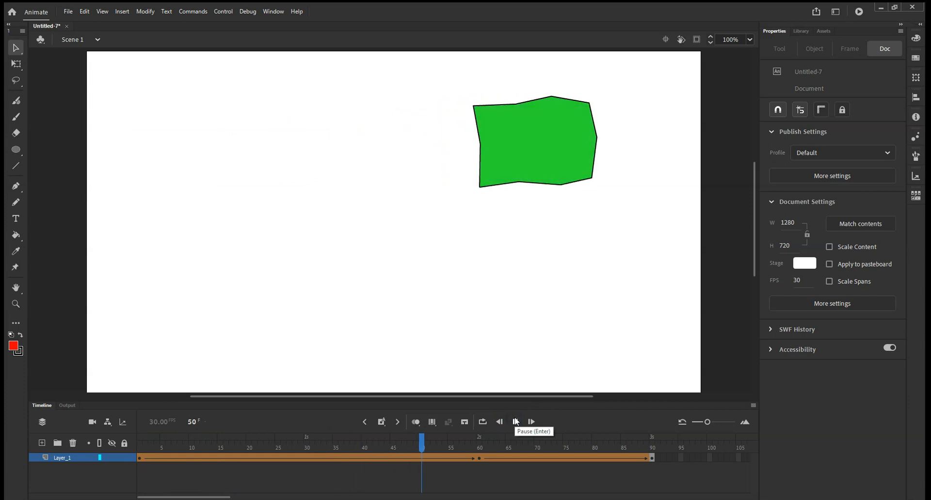